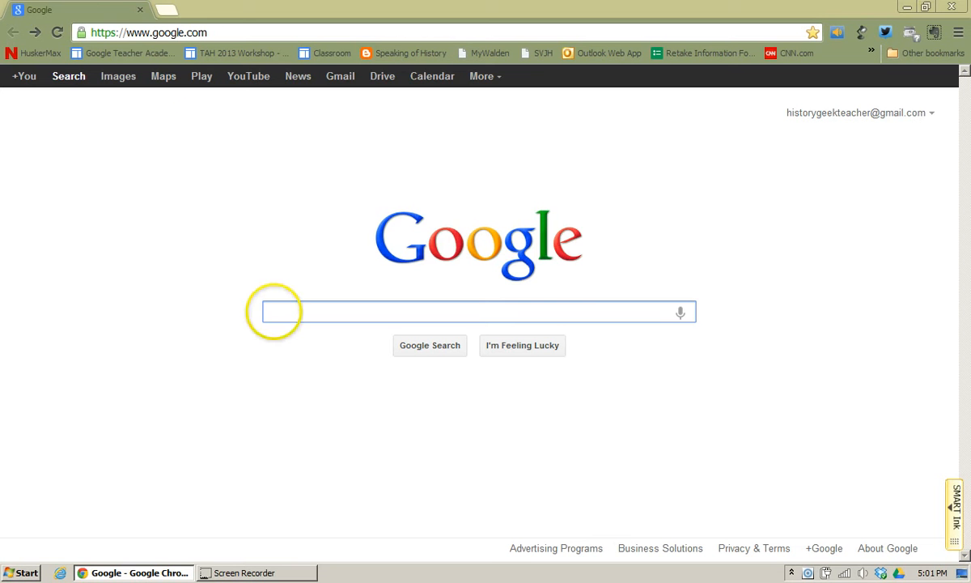
Step: Open Google Maps and create a new custom map among the saved places
left_click(162, 75)
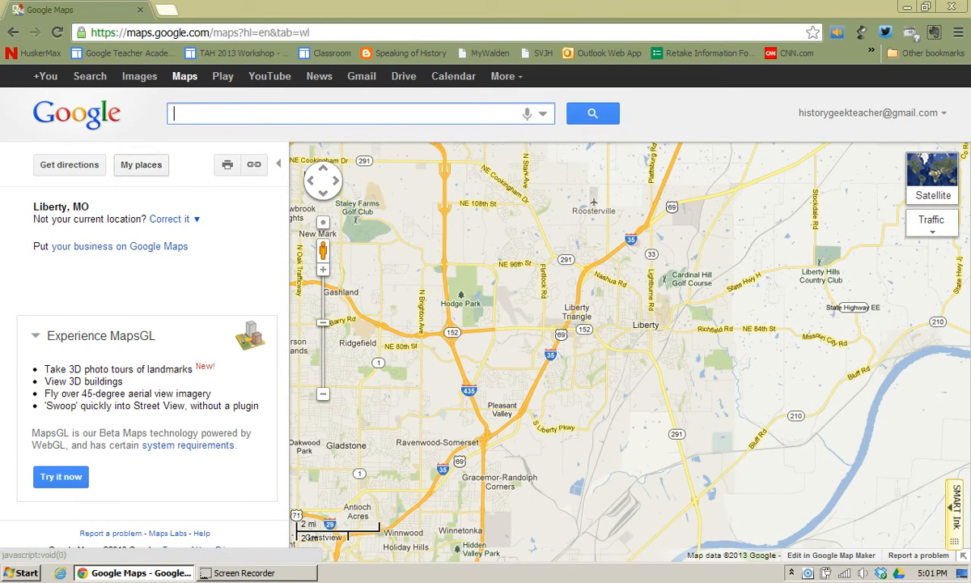
left_click(140, 167)
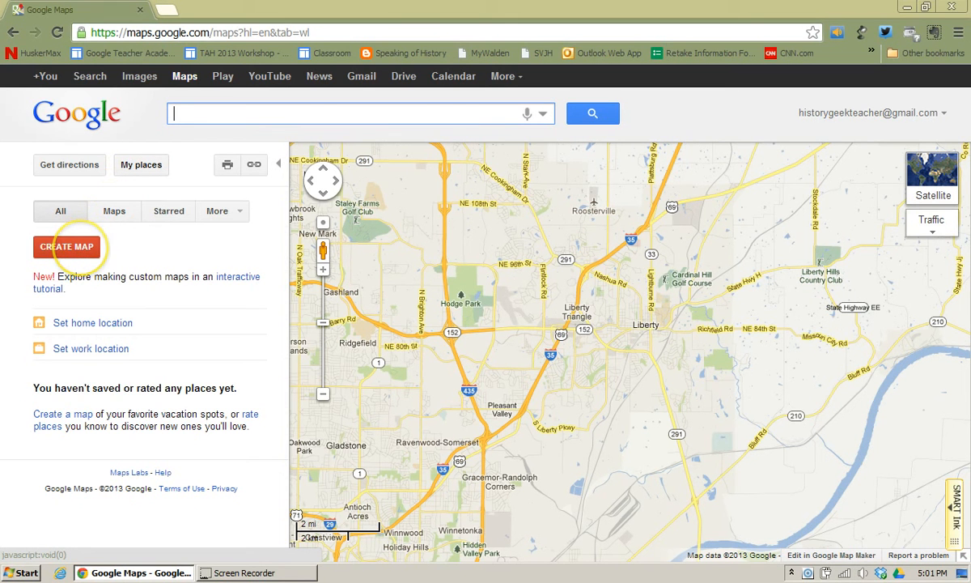
left_click(74, 246)
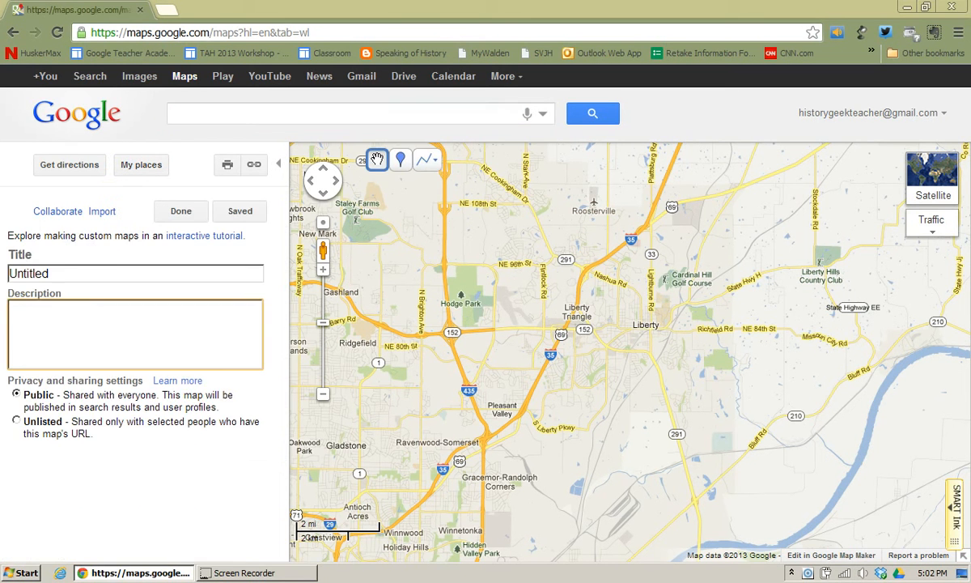
Step: Title the new map "Revolutionary War Battles" and finish editing it
left_click(81, 271)
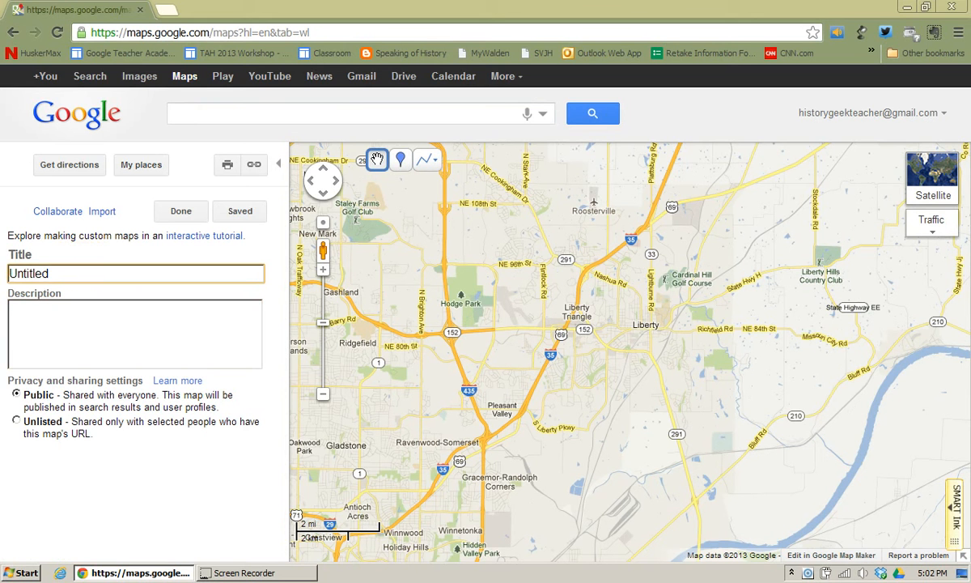
key("BackSpace")
key("BackSpace")
key("BackSpace")
key("BackSpace")
key("BackSpace")
key("BackSpace")
key("BackSpace")
key("BackSpace")
type("Revolution")
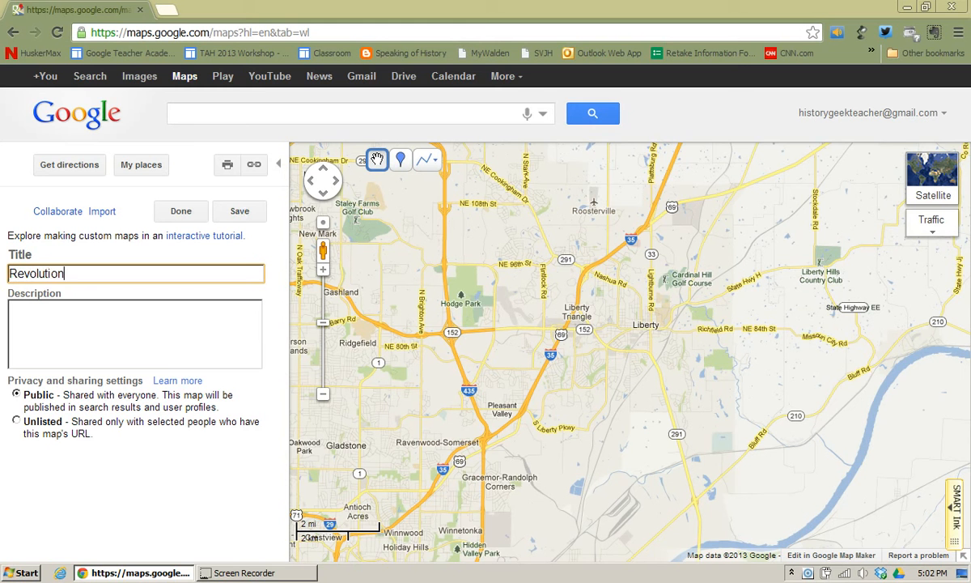
type("ary War Battles")
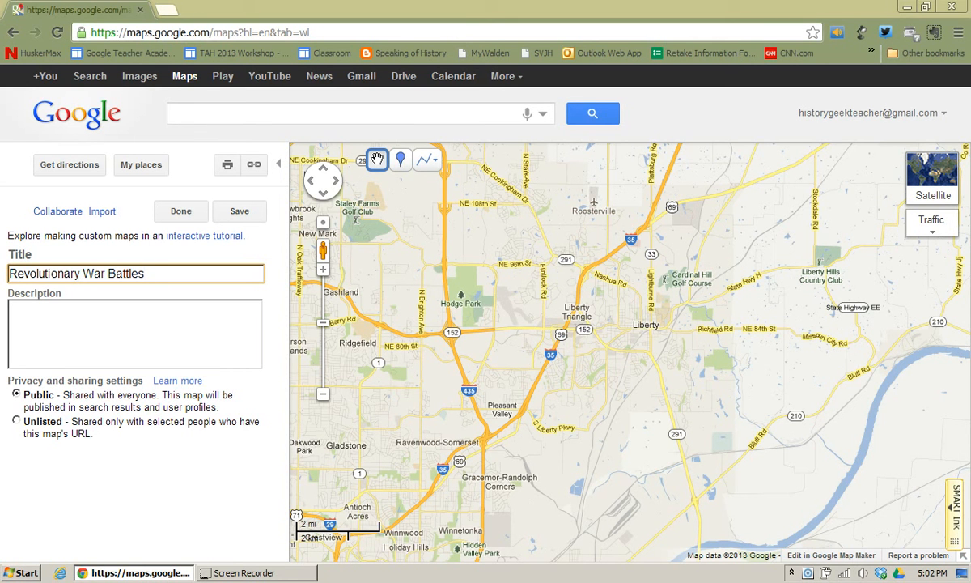
left_click(184, 211)
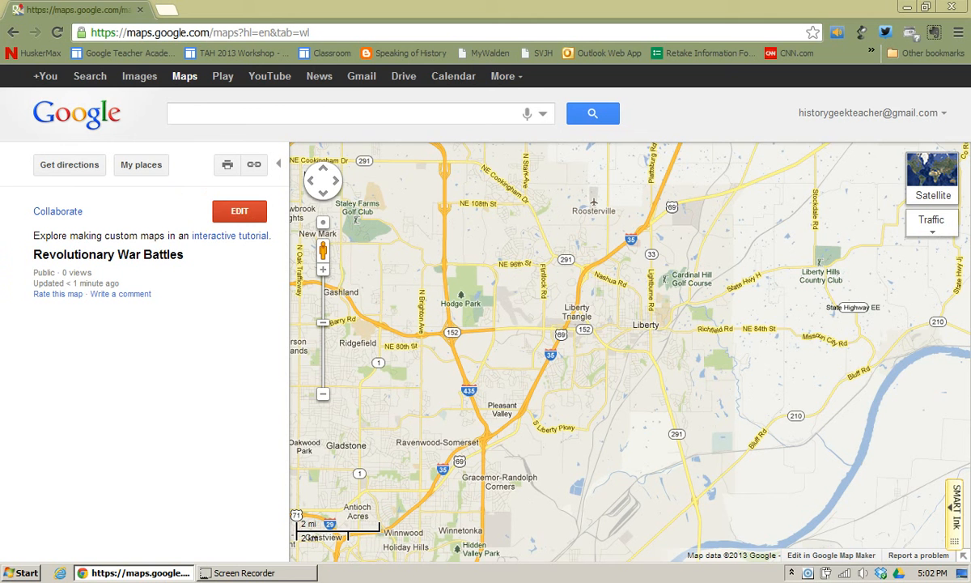
Step: Reopen the map for editing and search for "Yorktown Battlefield Visitor Center, 1, VA"
left_click(226, 211)
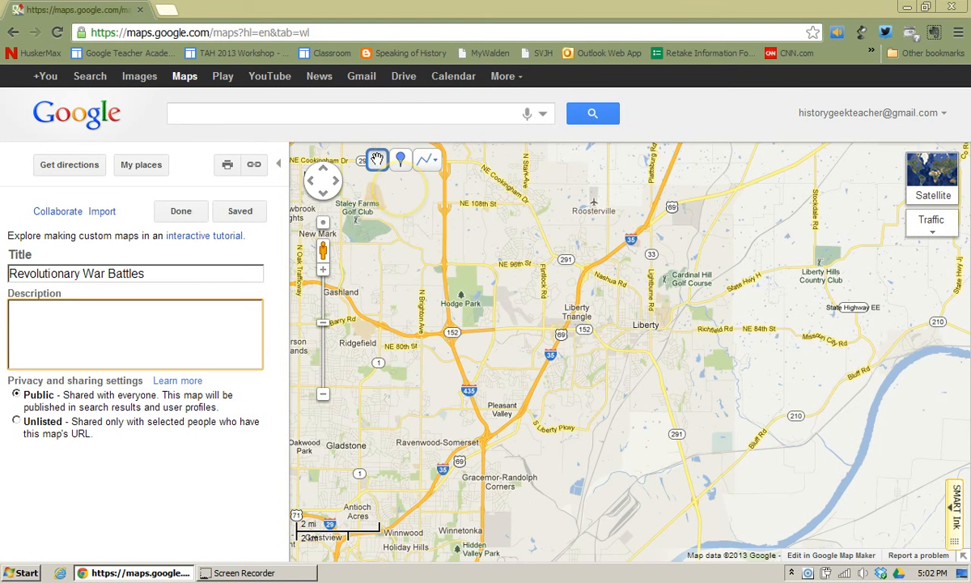
scroll(396, 157, "up", 1)
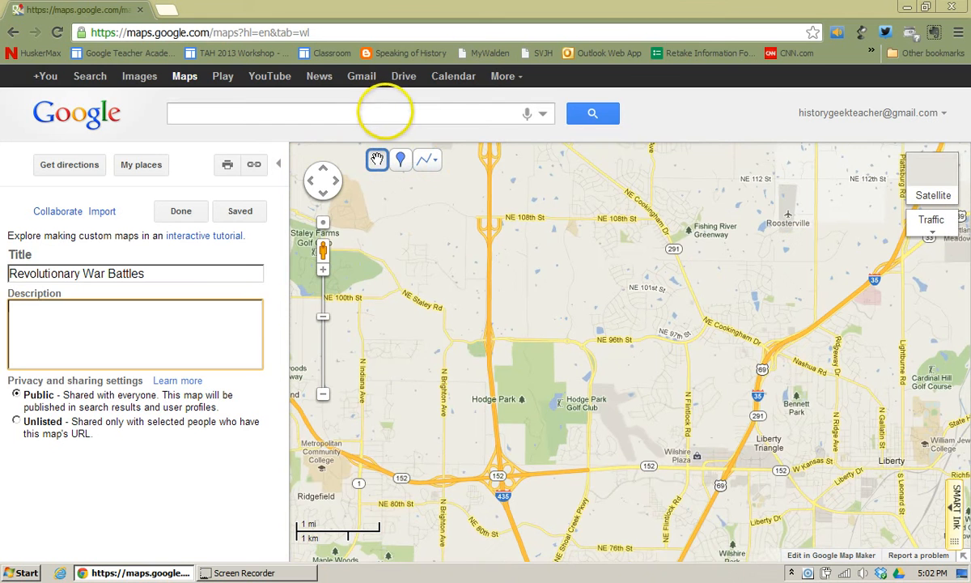
left_click(397, 112)
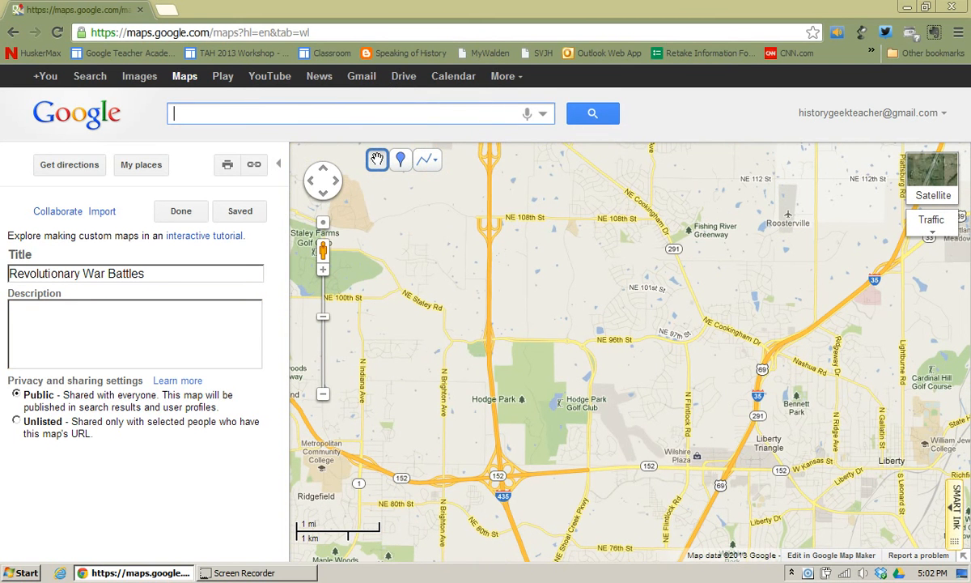
type("yo")
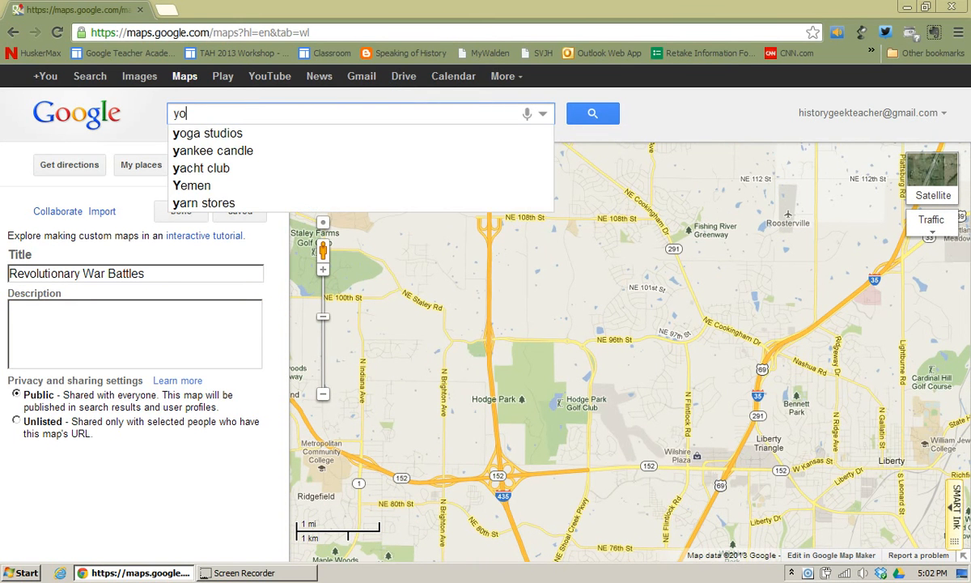
type("rktown")
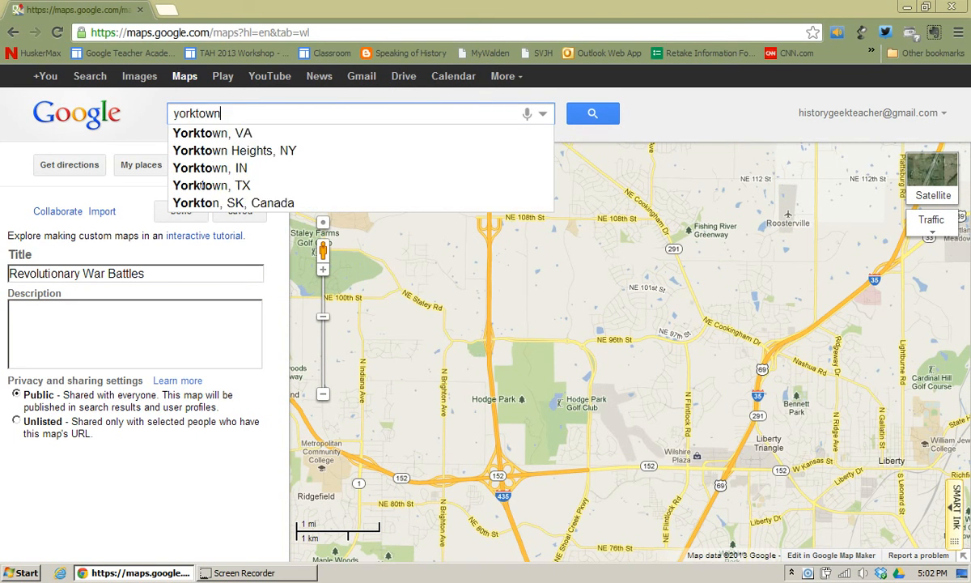
type(" battle")
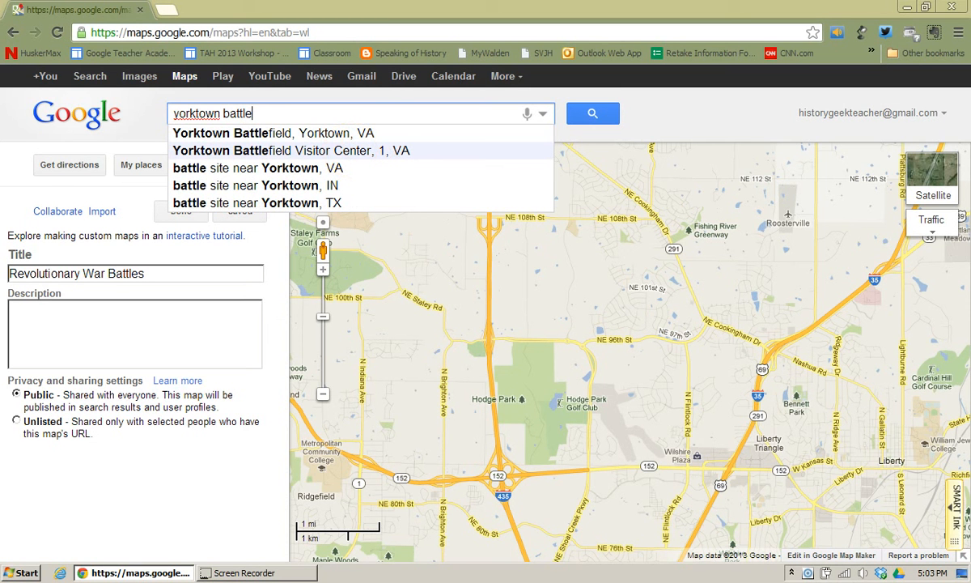
left_click(376, 152)
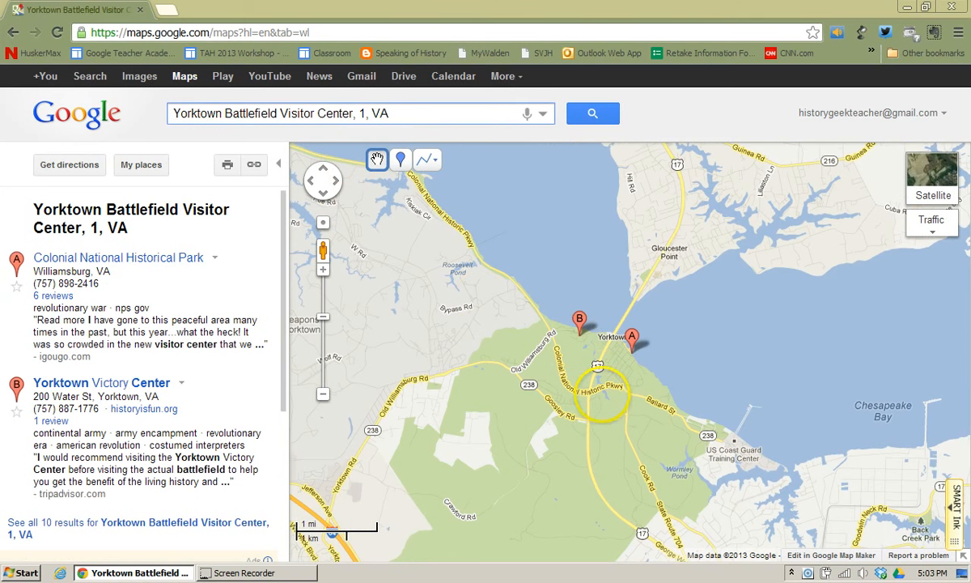
Step: Place a placemark on the map just beside the Yorktown Victory Center marker
mouse_move(579, 322)
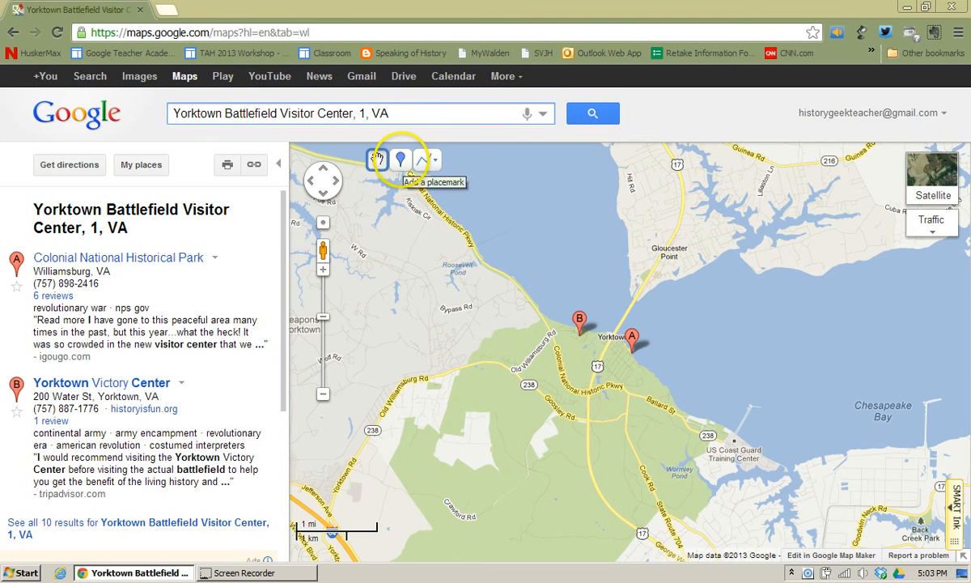
left_click(400, 159)
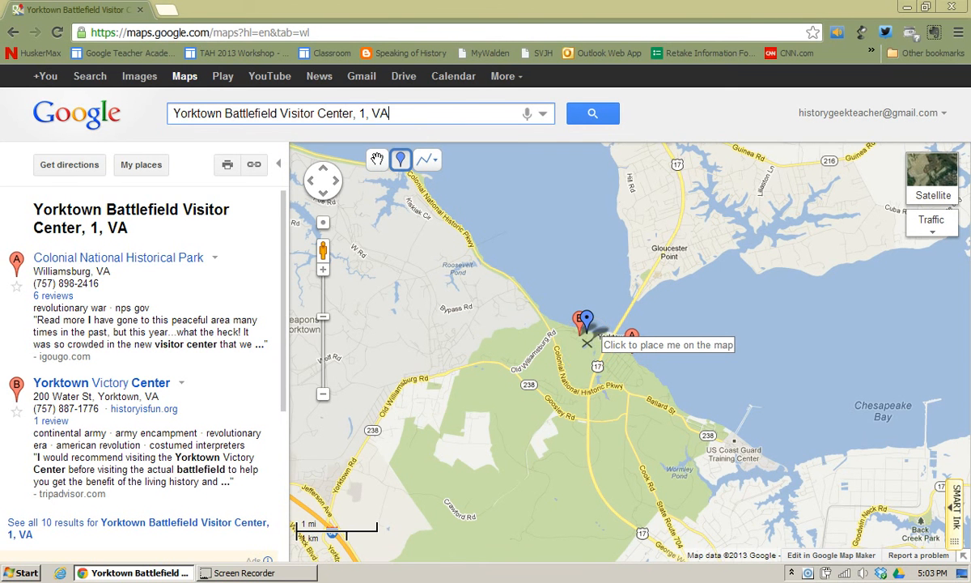
left_click(587, 342)
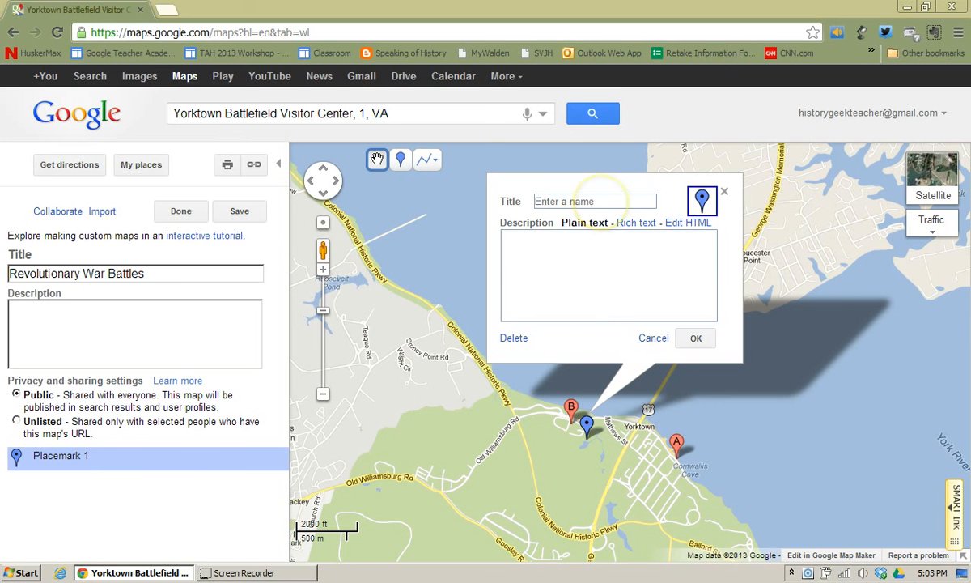
Step: Title the placemark "Battle of Yorktown" and finish editing the map
left_click(599, 200)
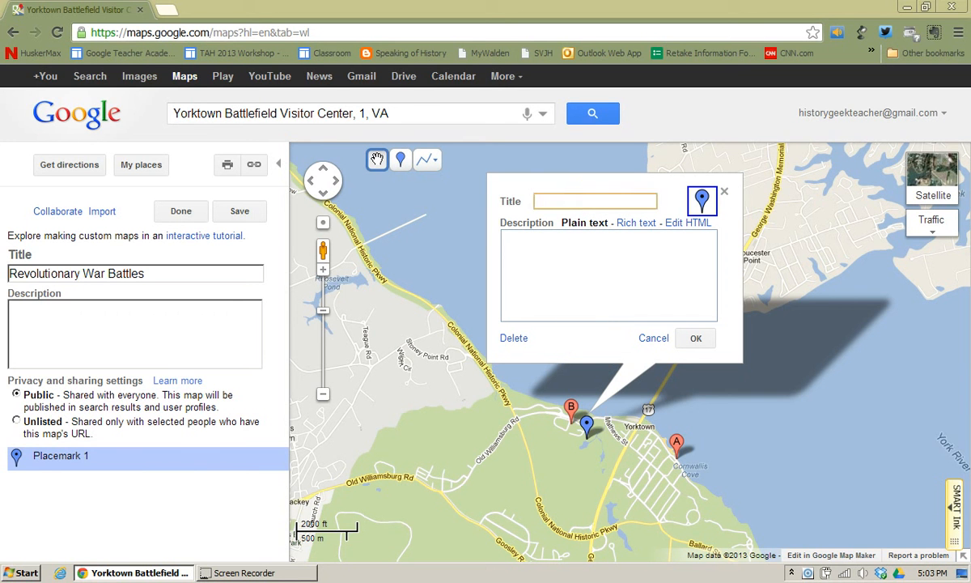
type("Battle of Yor")
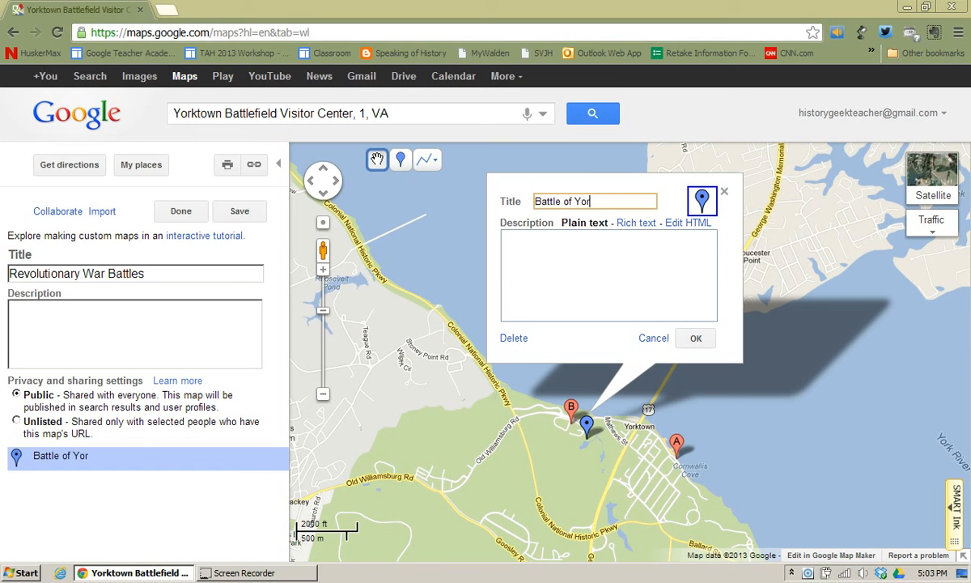
type("ktown")
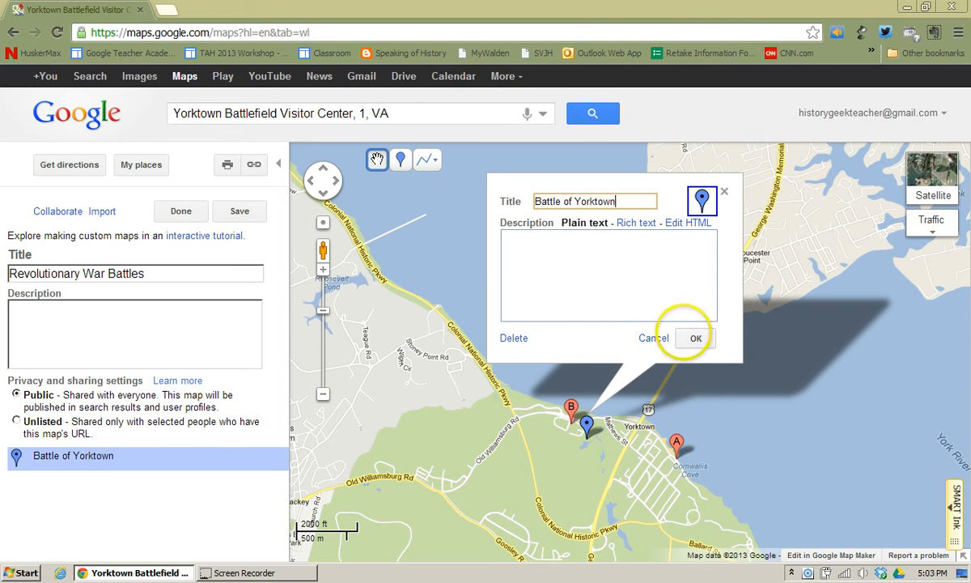
left_click(694, 338)
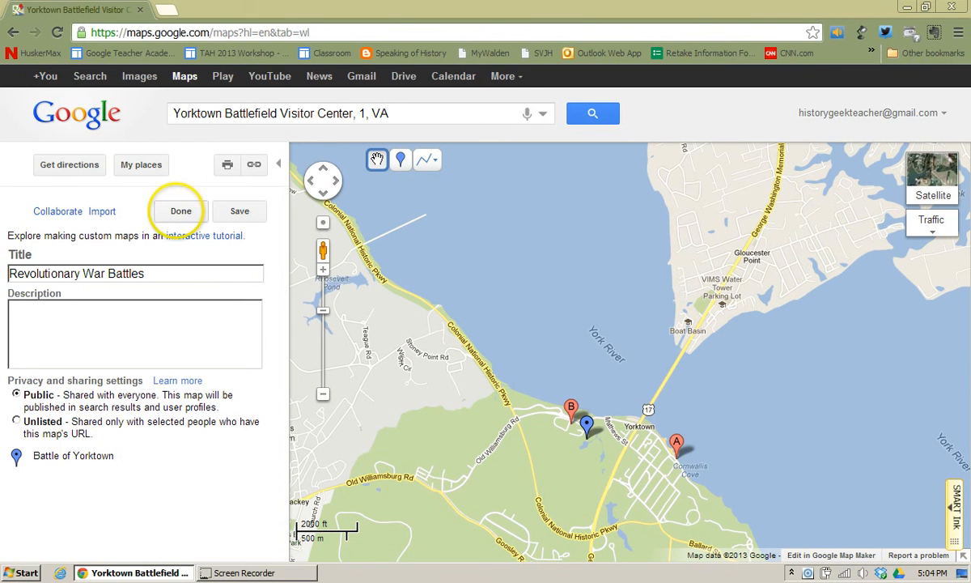
left_click(180, 210)
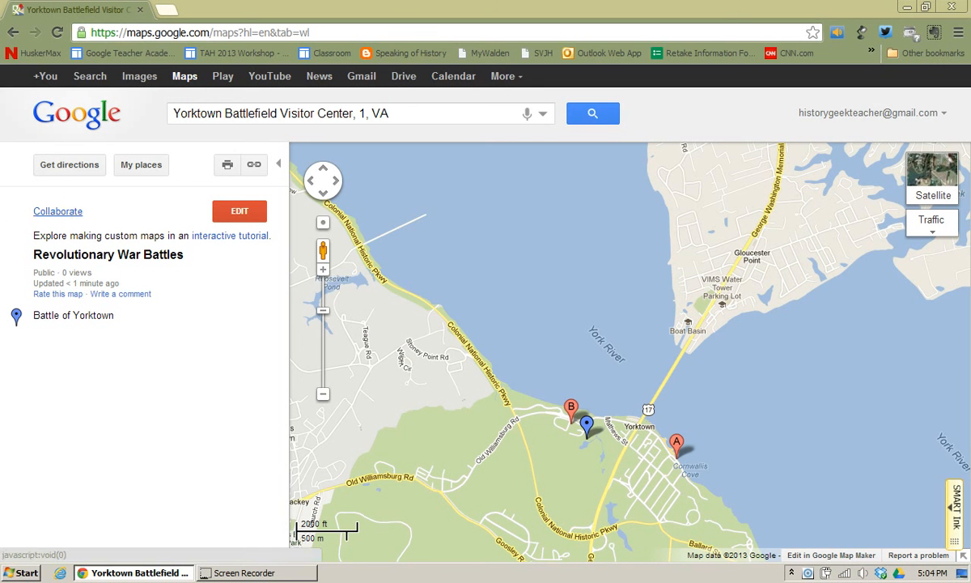
Step: Set the map's collaboration permissions to allow anyone to edit this map
left_click(49, 211)
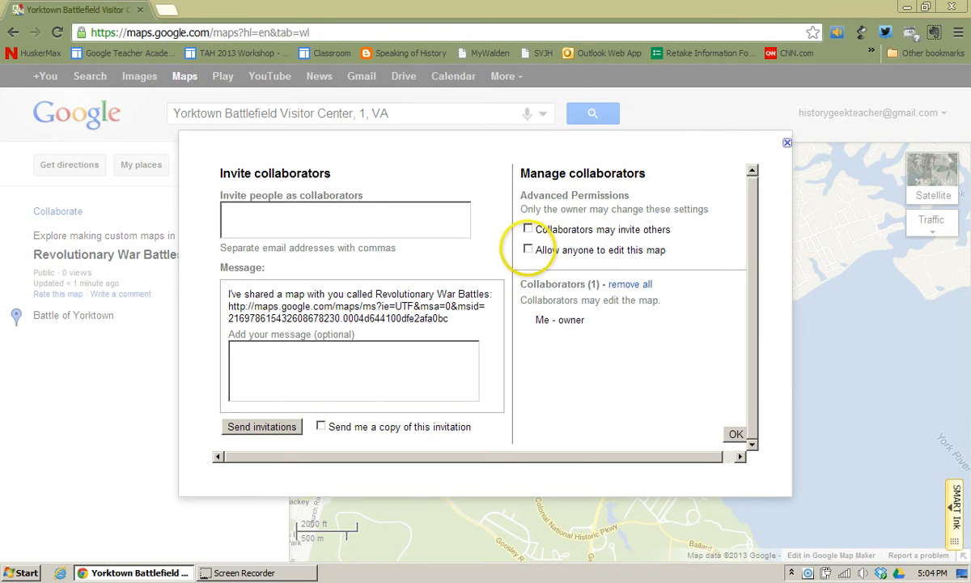
left_click(528, 249)
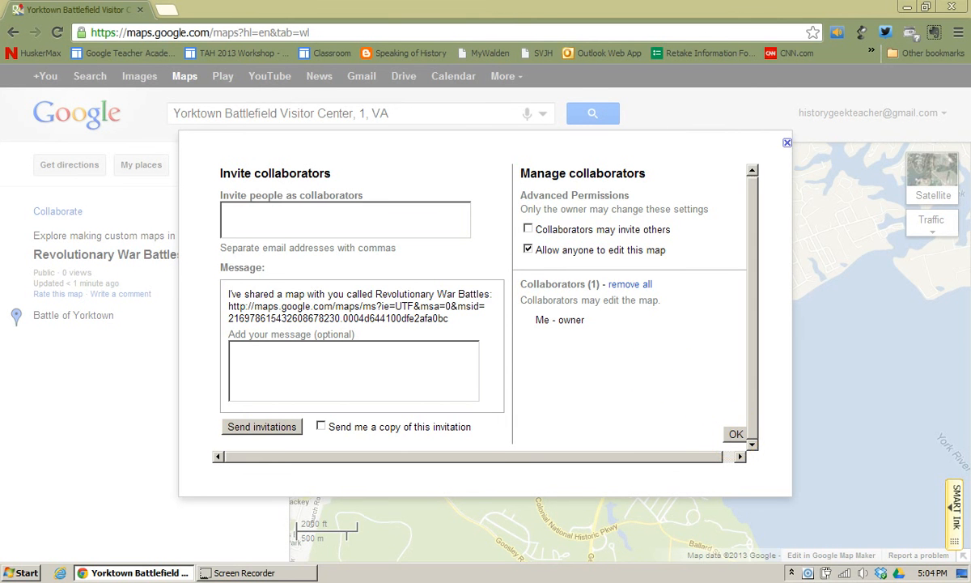
left_click(735, 434)
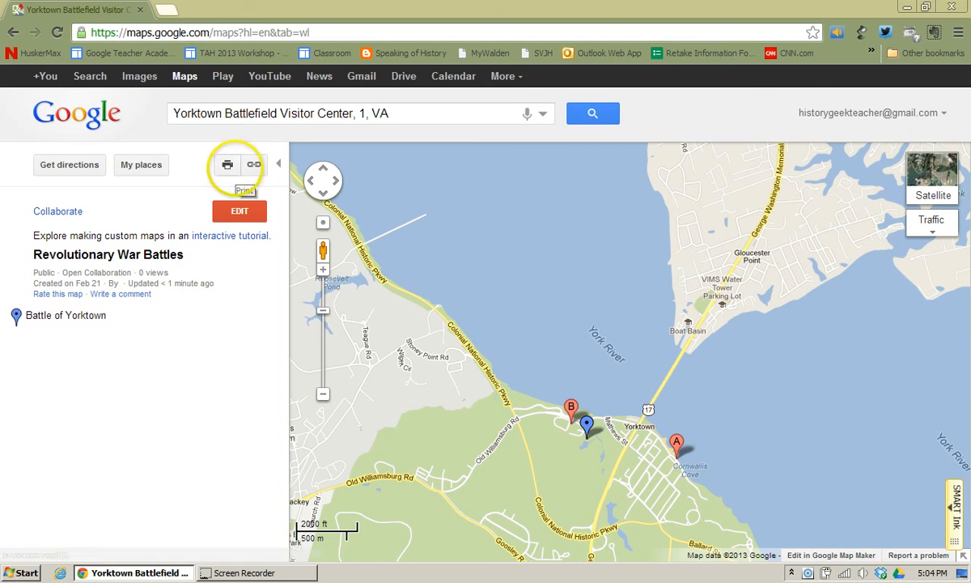
Step: Show the map's sharing link as a short URL and select the HTML code for embedding it in a website
left_click(253, 164)
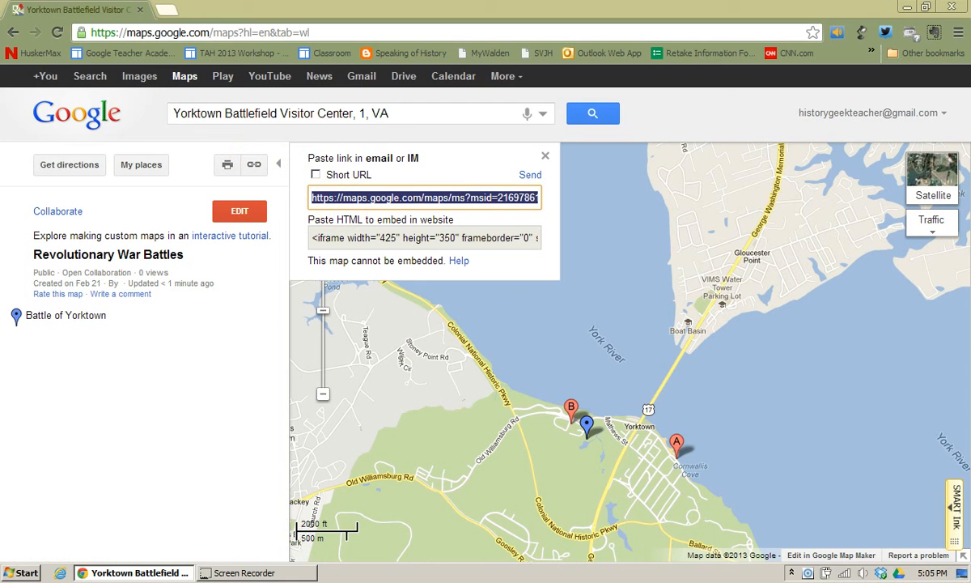
left_click(315, 175)
left_click(316, 174)
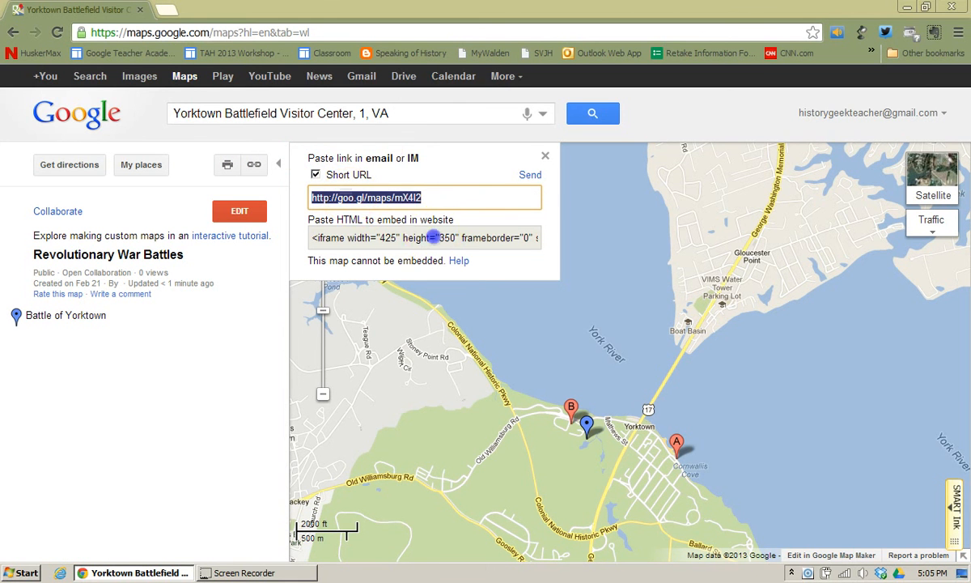
left_click(406, 236)
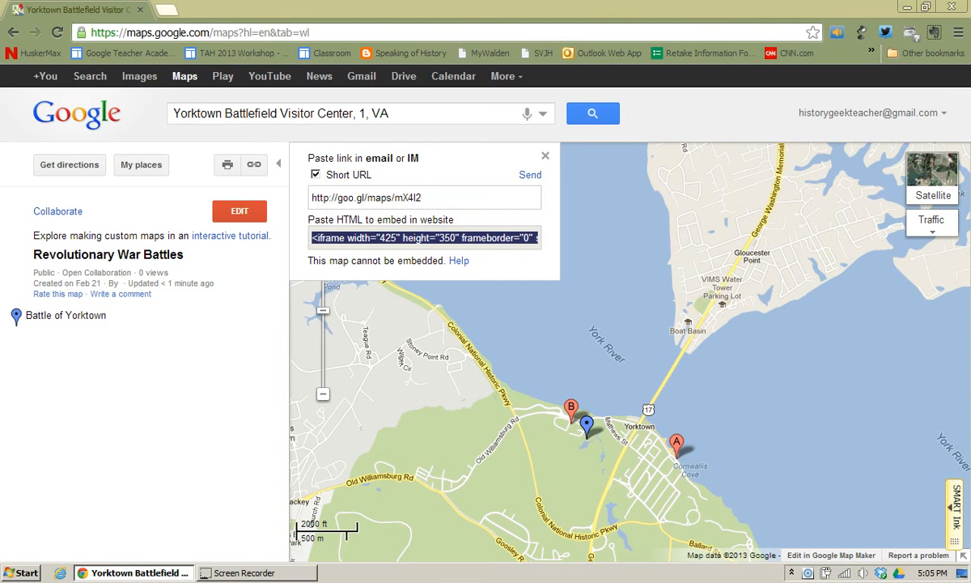
left_click(406, 237)
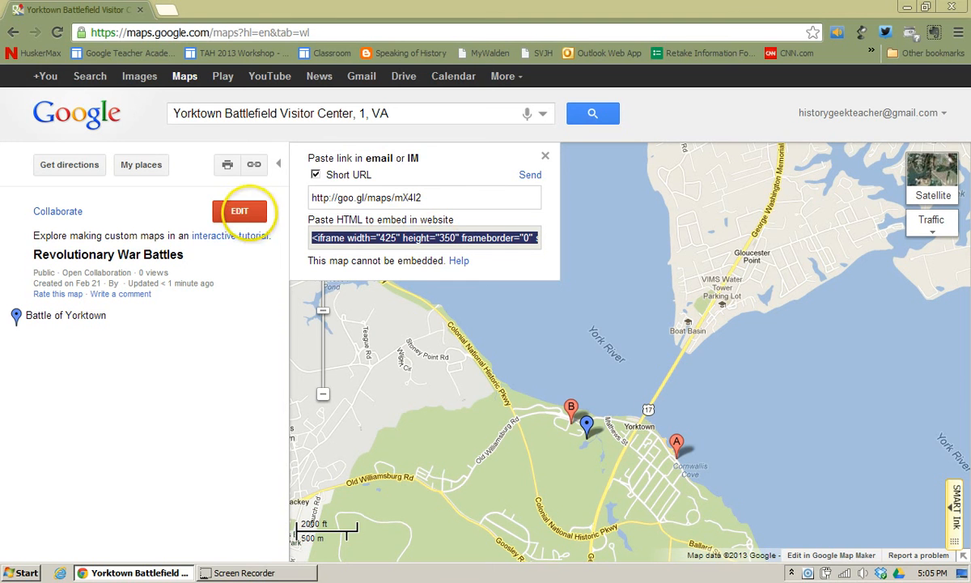
Step: Reopen the Revolutionary War Battles map from the saved places and view the Battle of Yorktown placemark's details up close
left_click(141, 164)
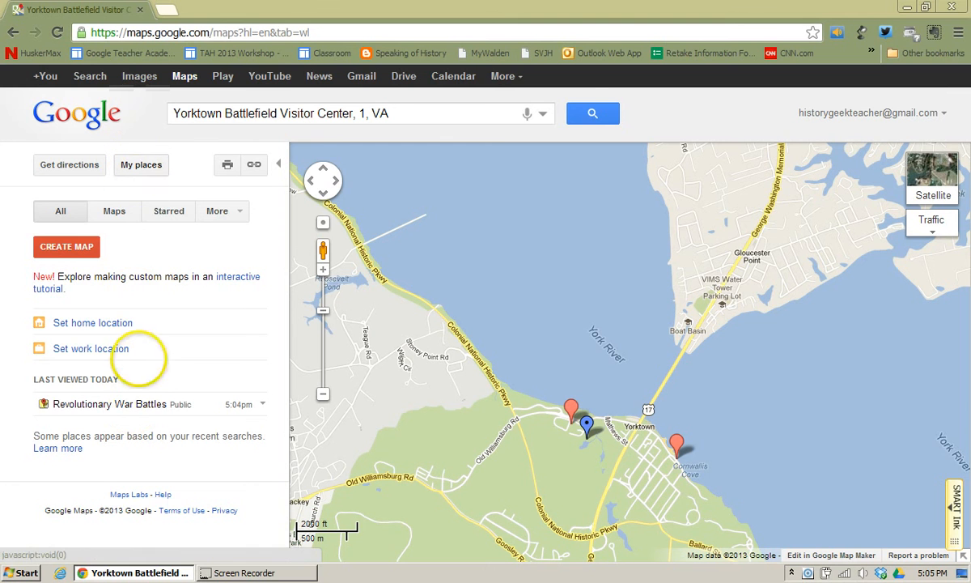
left_click(107, 403)
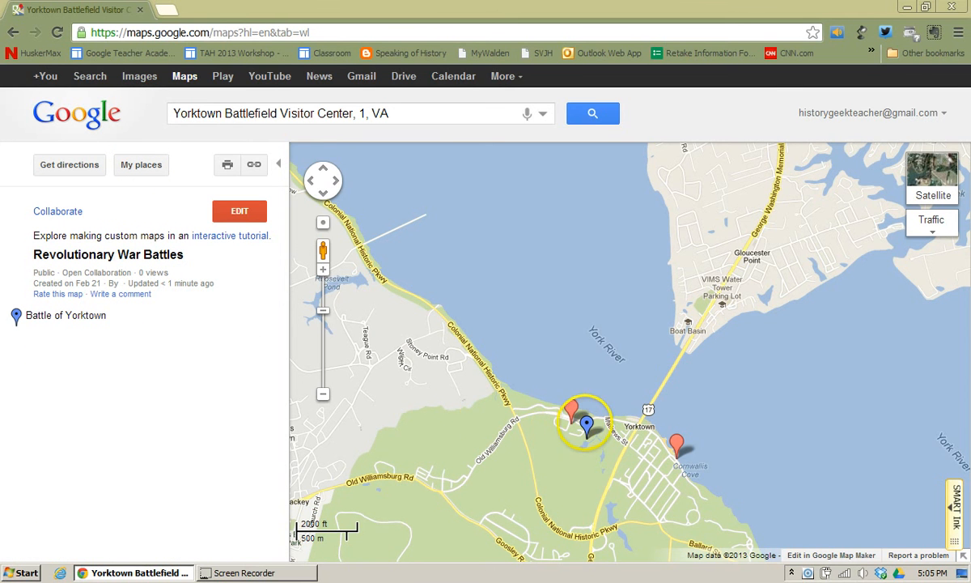
left_click(587, 427)
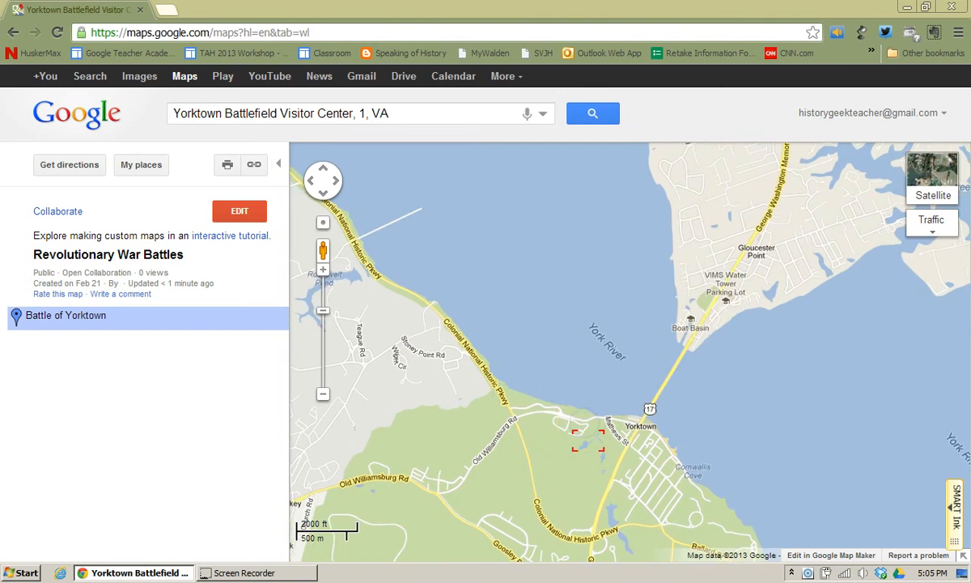
scroll(587, 434, "up", 2)
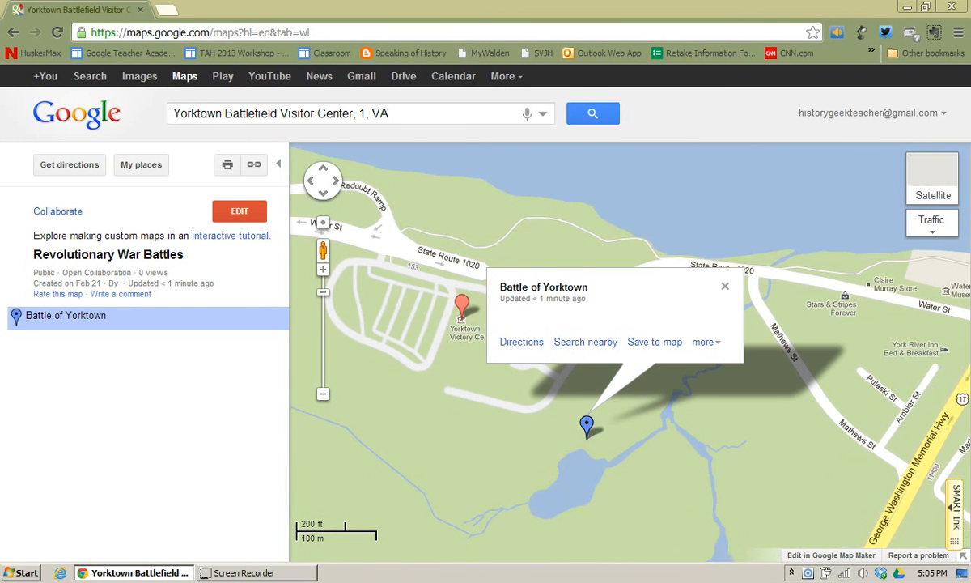